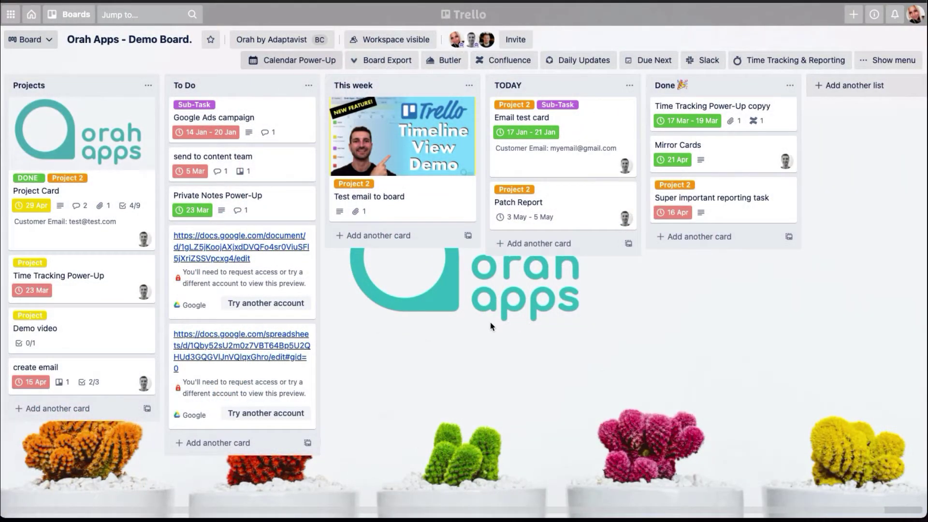
# In Board Export, select all five demo board lists and open Export Lists preferences.
pyautogui.click(387, 61)
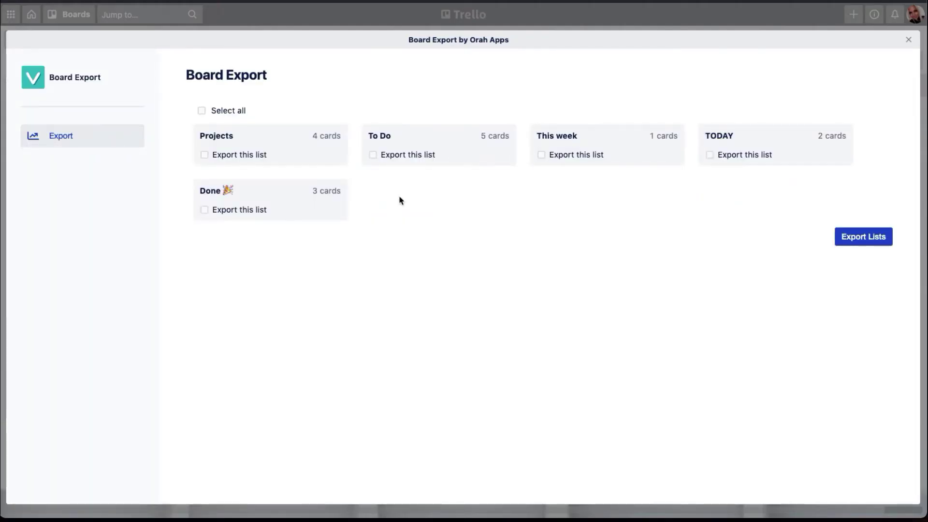
pyautogui.click(202, 112)
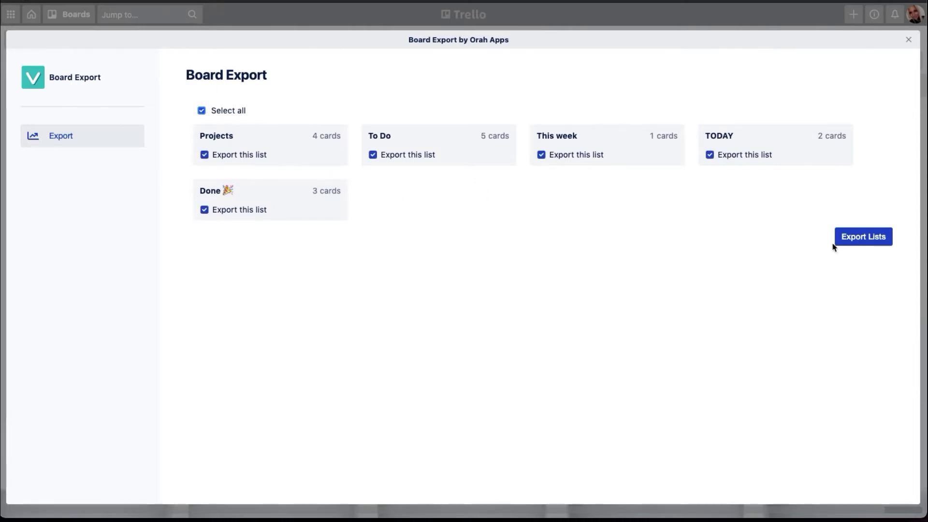
pyautogui.click(859, 241)
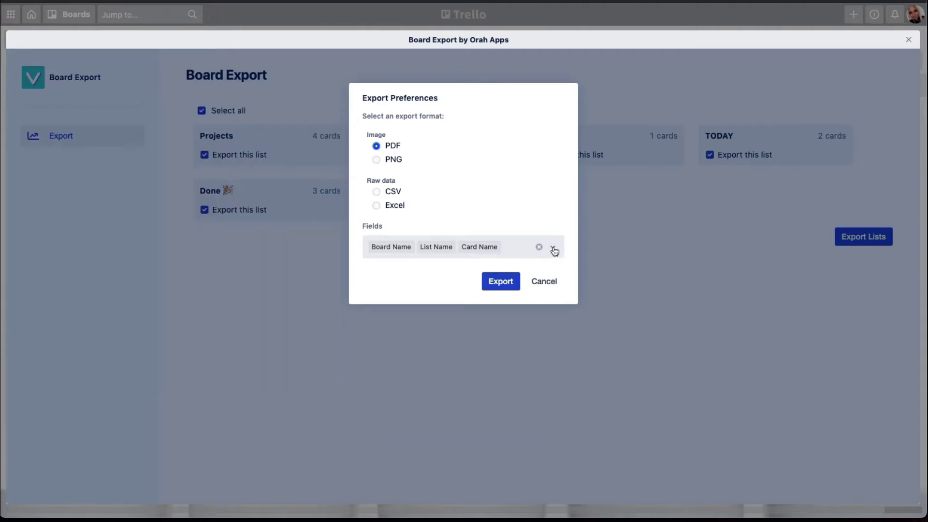
# Keep the PDF format, tick All fields in the Fields dropdown, and export the lists.
pyautogui.click(553, 248)
pyautogui.scroll(-1, 468, 349)
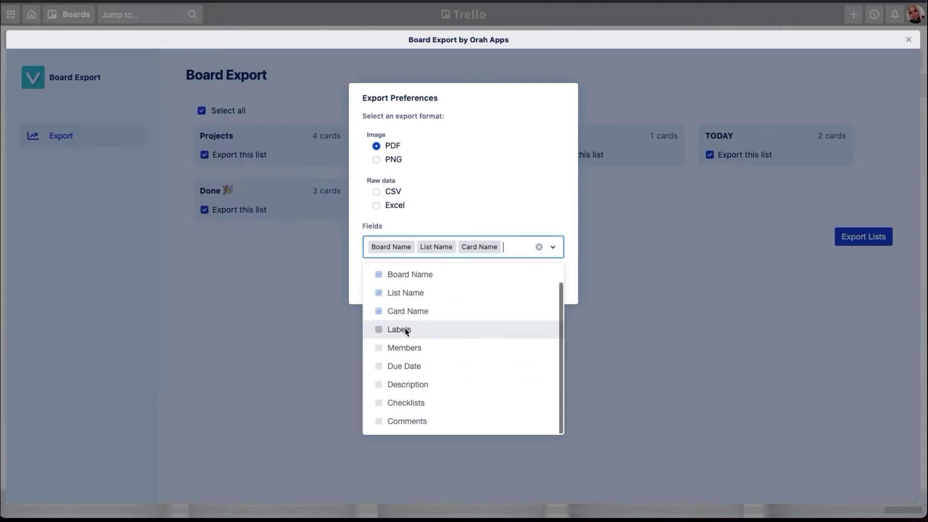
pyautogui.scroll(1, 406, 334)
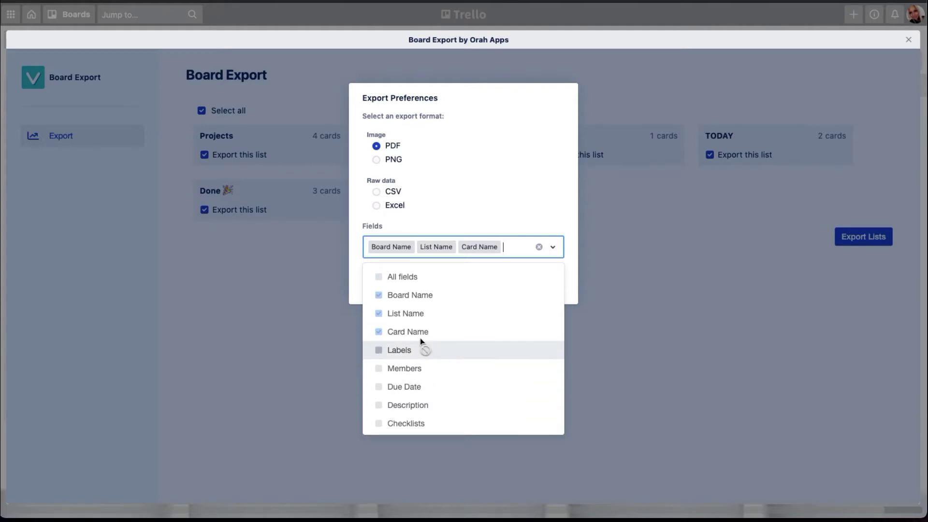
pyautogui.click(461, 191)
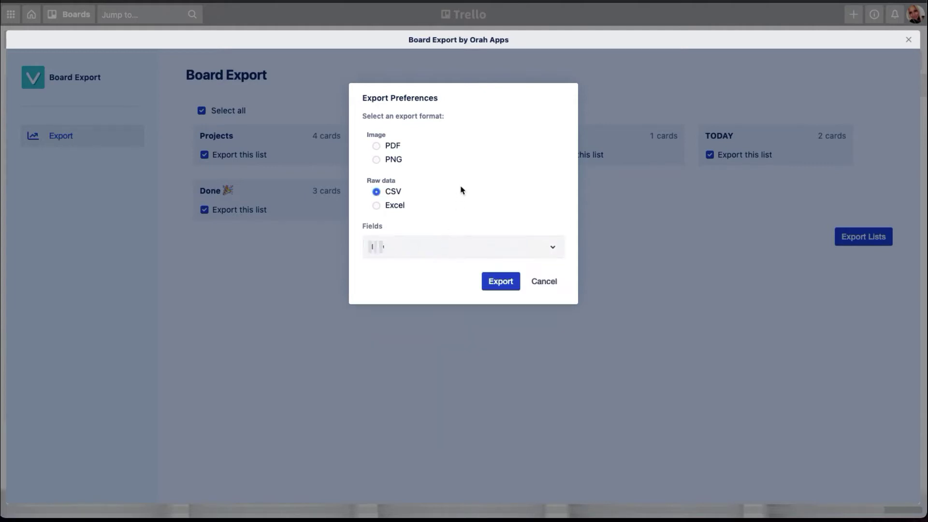
pyautogui.click(382, 146)
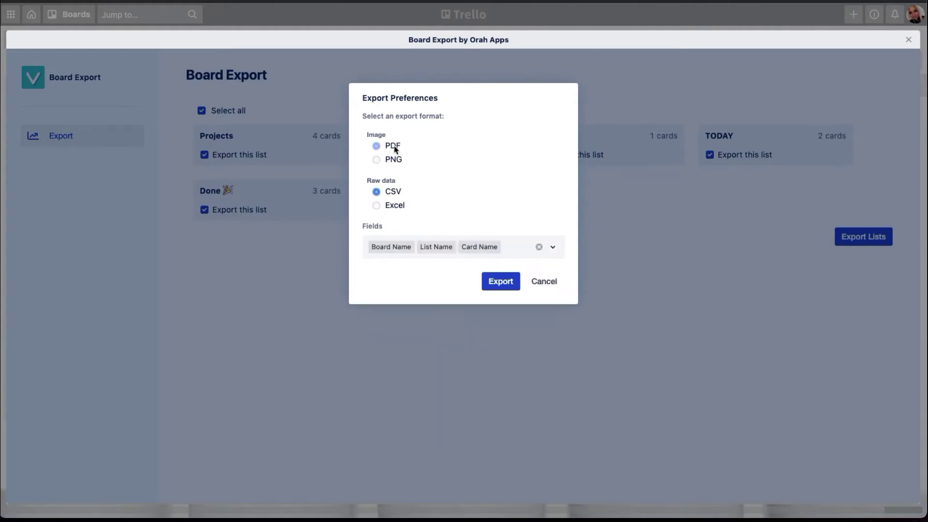
pyautogui.click(553, 249)
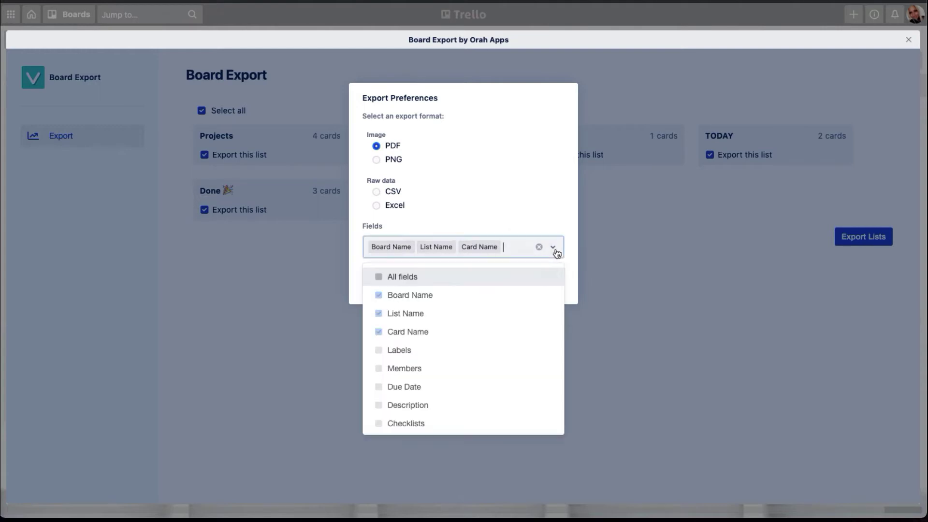
pyautogui.click(380, 279)
pyautogui.click(576, 296)
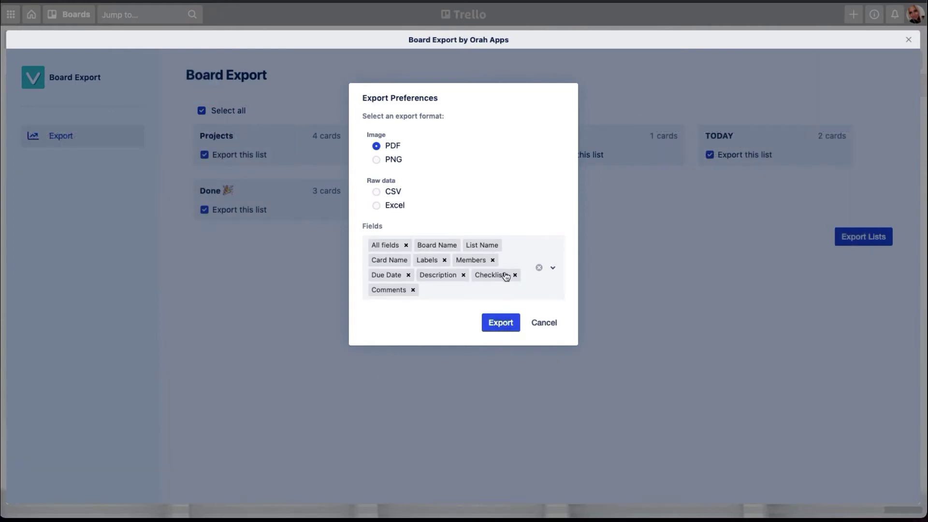
pyautogui.click(500, 323)
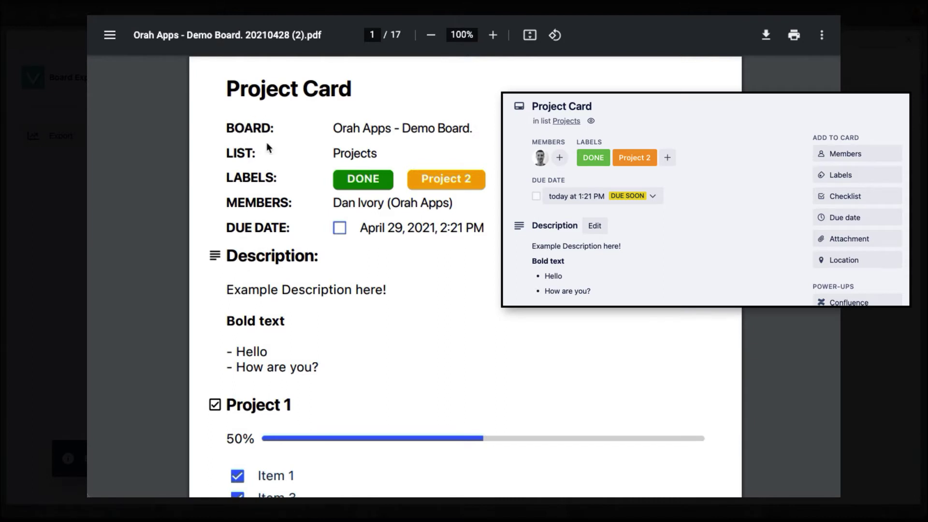
# Scroll through the exported PDF to review the card details and comments.
pyautogui.scroll(-1, 278, 202)
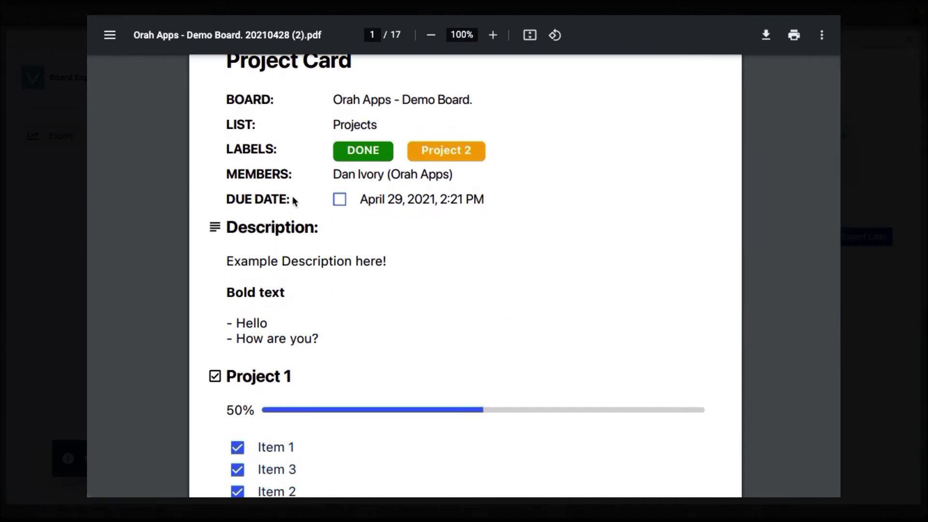
pyautogui.scroll(-5, 304, 293)
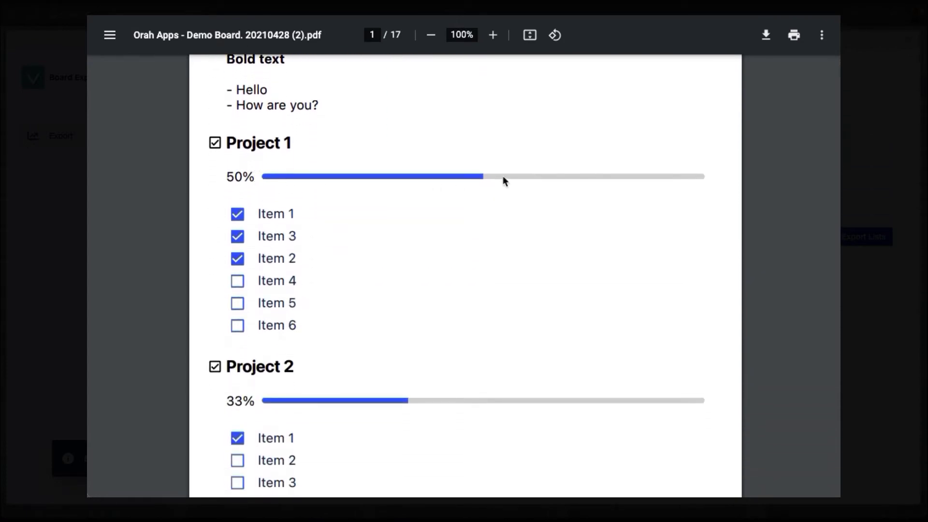
pyautogui.scroll(-6, 394, 387)
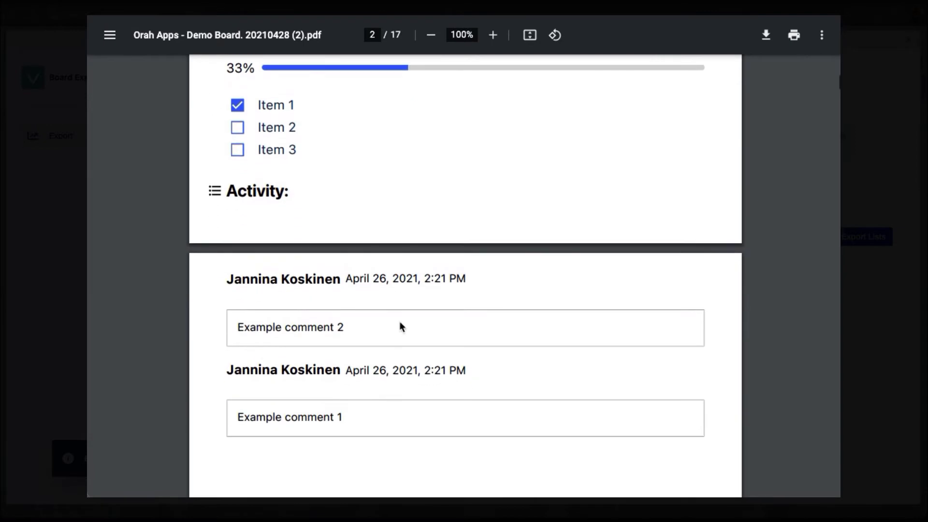
pyautogui.scroll(10, 446, 290)
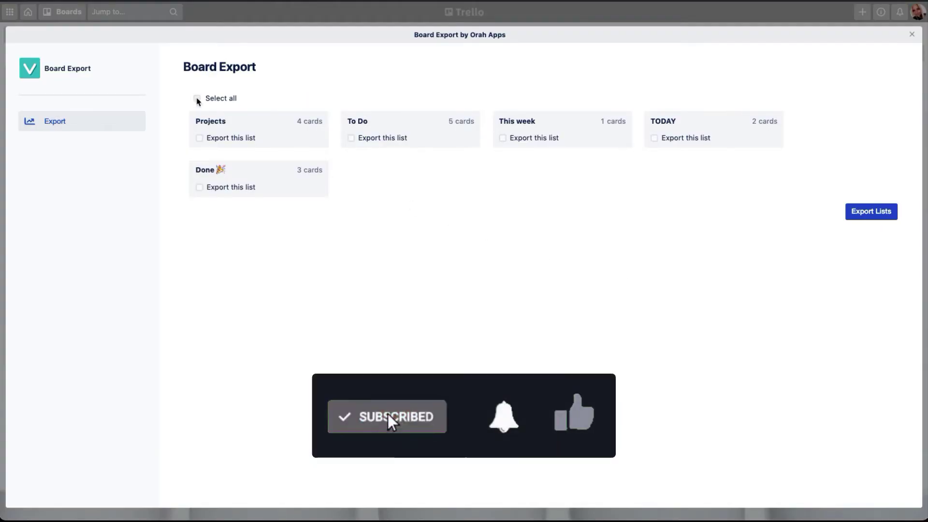
# Select all lists again and switch the export format to Excel.
pyautogui.click(196, 99)
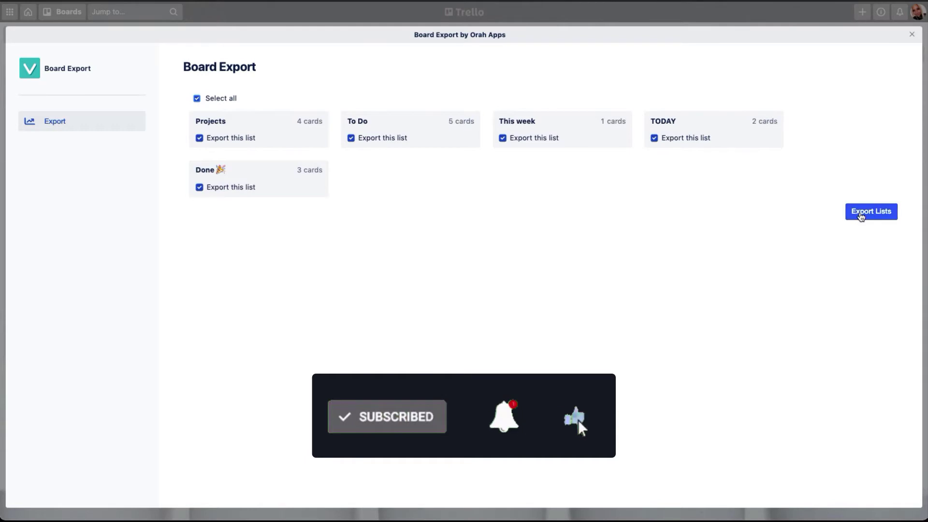
pyautogui.click(871, 211)
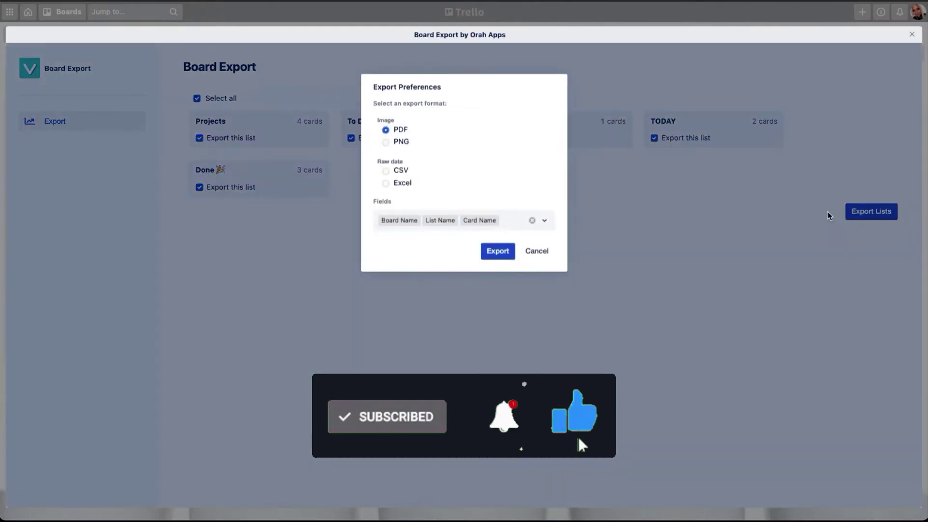
pyautogui.click(397, 184)
# Tick All fields in the Fields dropdown and export the board to Excel.
pyautogui.click(546, 221)
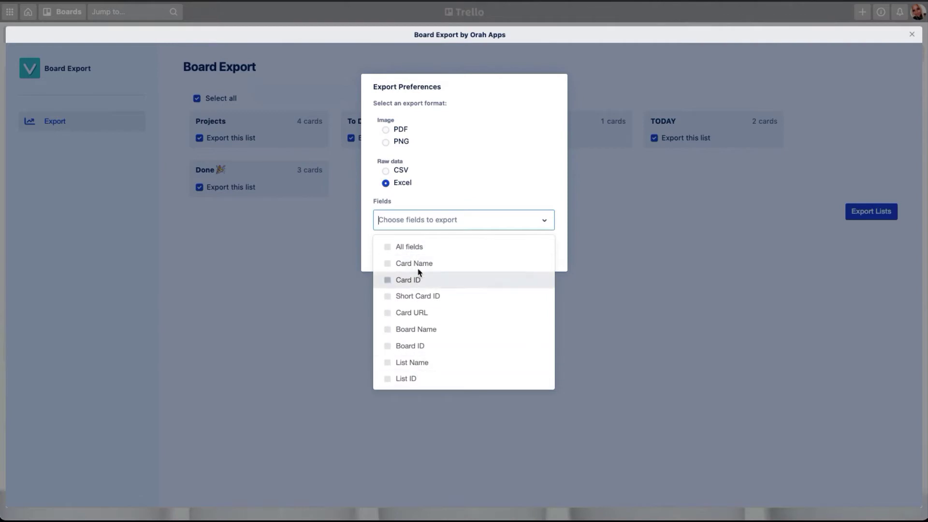
pyautogui.scroll(-5, 419, 266)
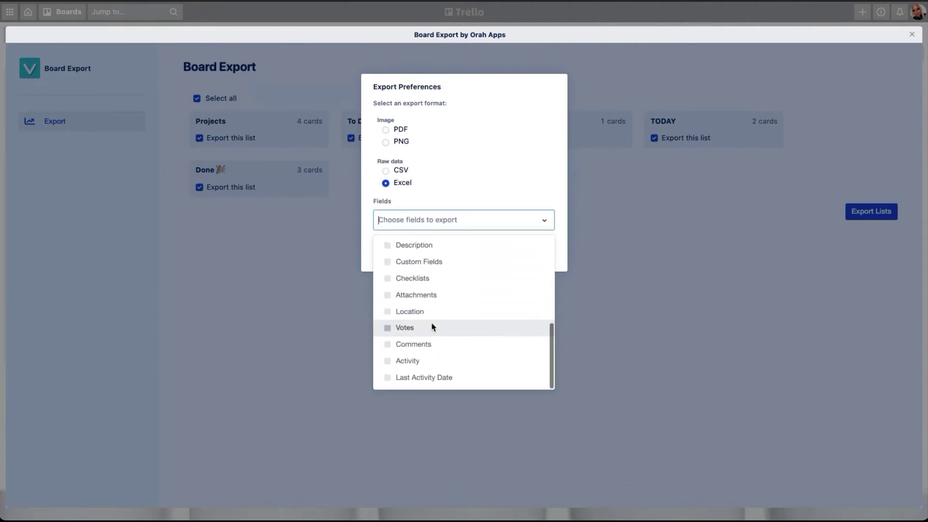
pyautogui.scroll(5, 432, 326)
pyautogui.click(387, 249)
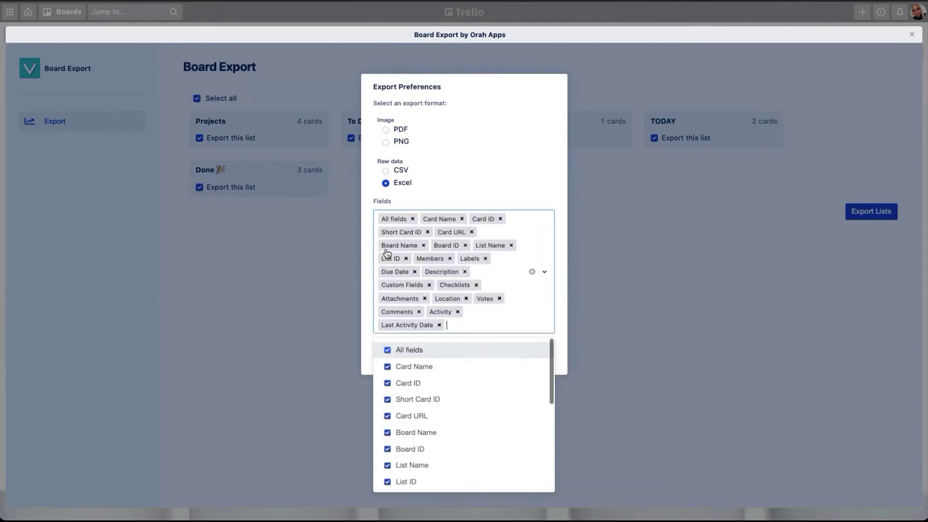
pyautogui.click(565, 249)
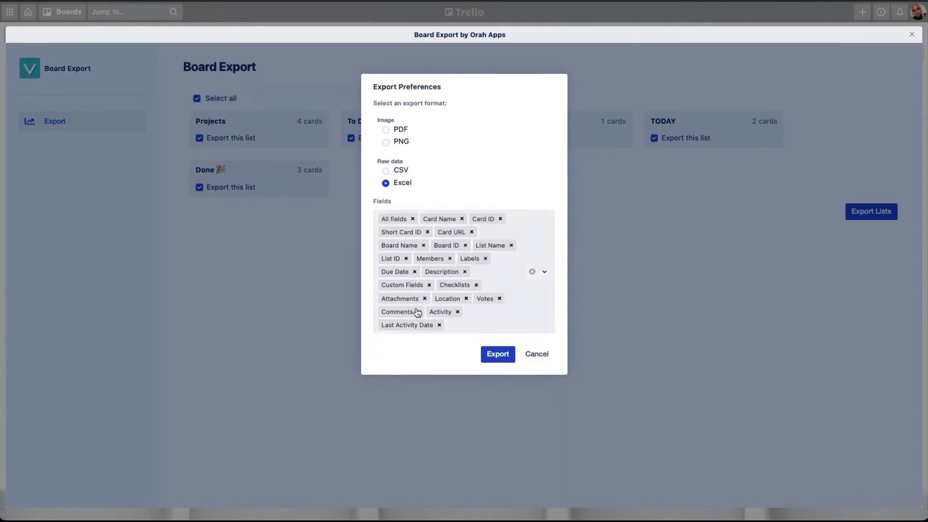
pyautogui.click(494, 358)
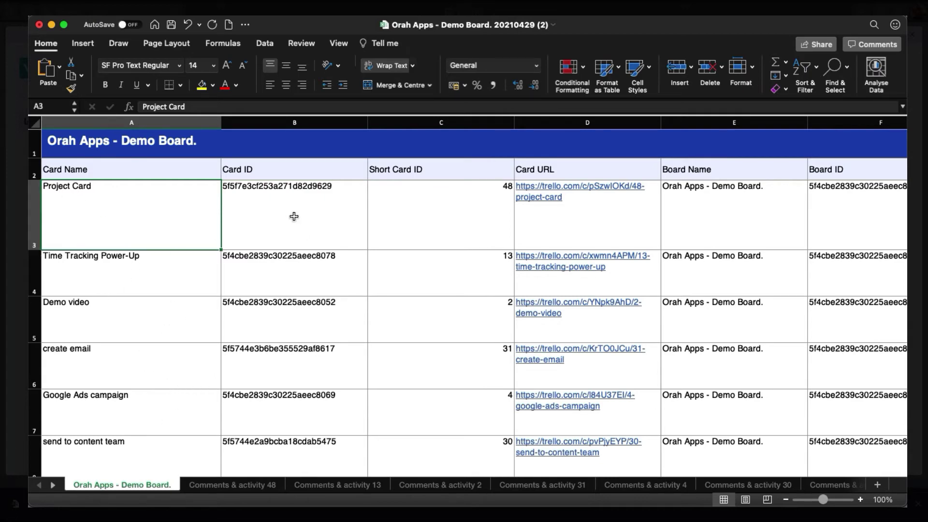
# Scroll right across the workbook columns from Card Name through Comments.
pyautogui.hscroll(4, 294, 216)
pyautogui.hscroll(-1, 488, 192)
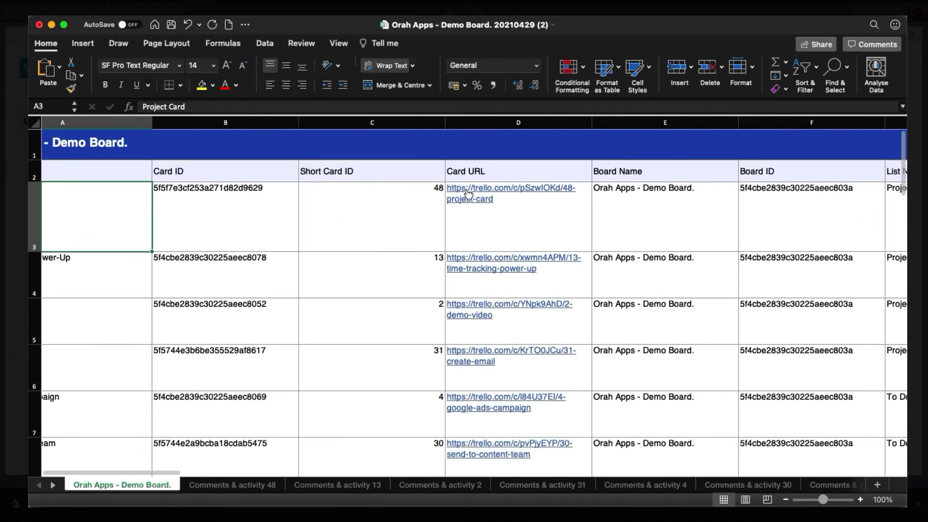
pyautogui.hscroll(6, 566, 218)
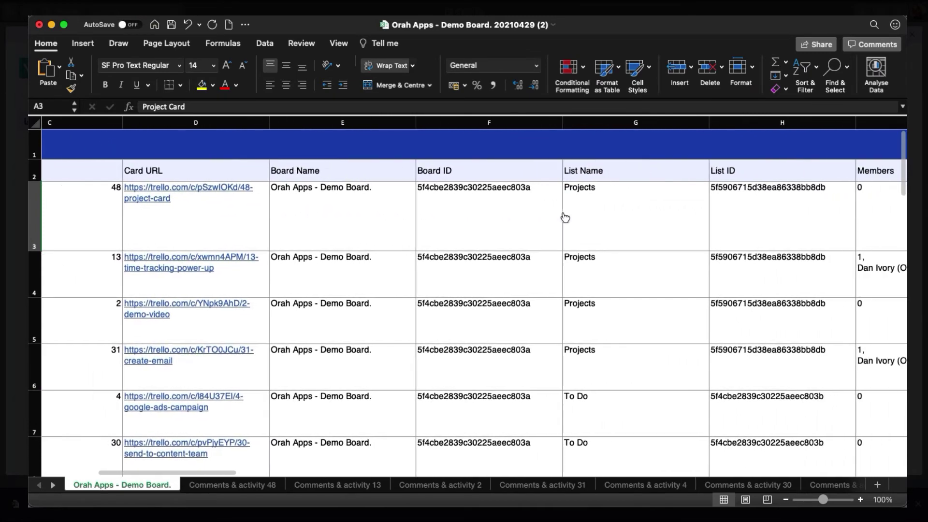
pyautogui.hscroll(6, 565, 218)
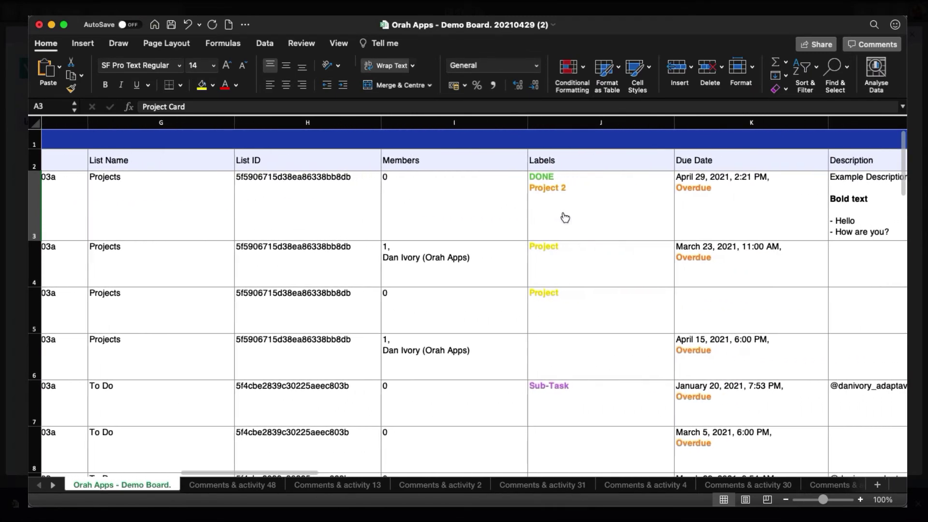
pyautogui.hscroll(4, 565, 218)
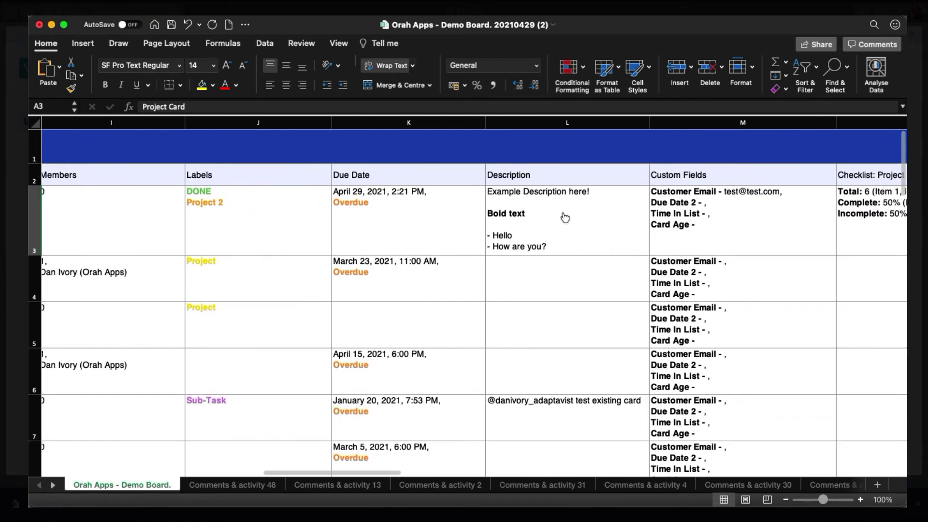
pyautogui.hscroll(6, 566, 218)
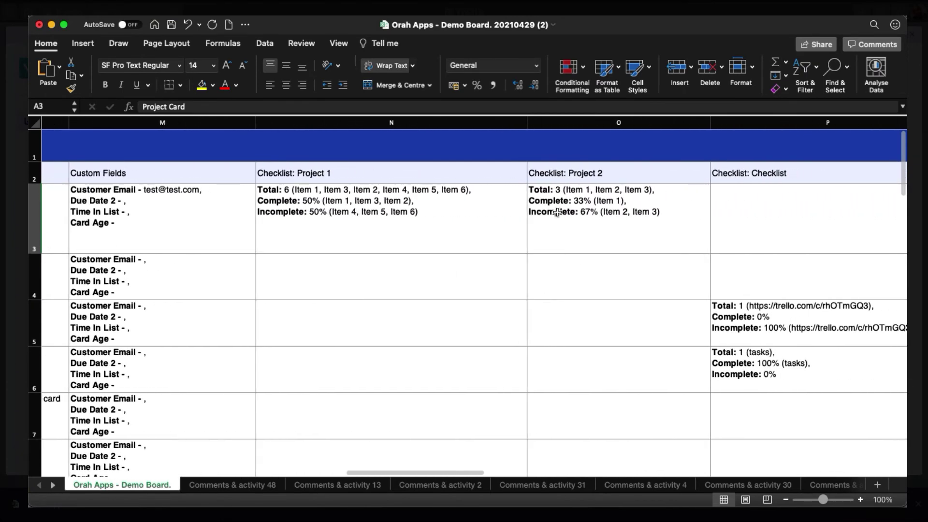
pyautogui.hscroll(6, 557, 212)
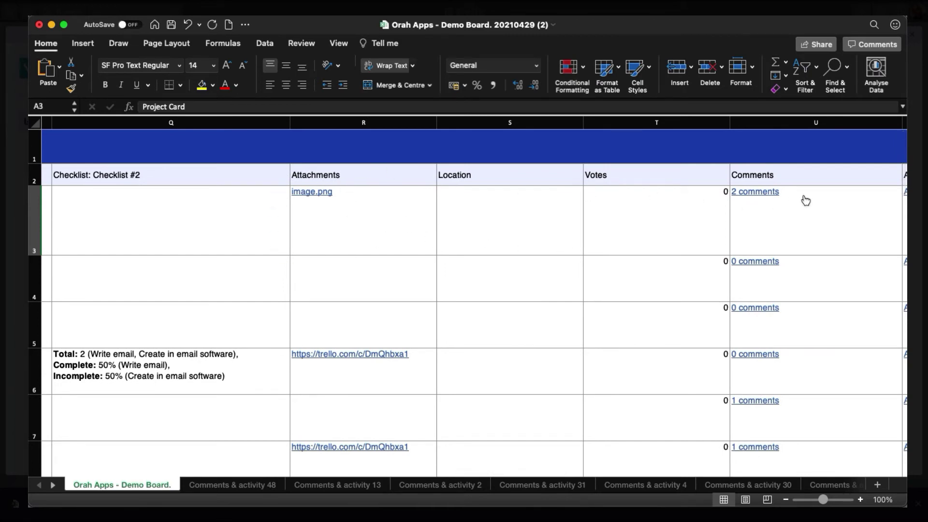
pyautogui.hscroll(-2, 520, 266)
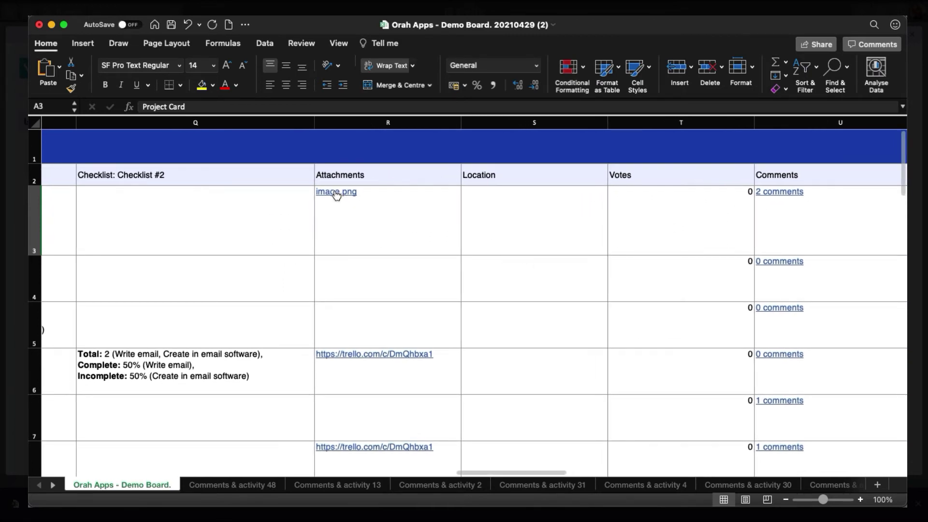
pyautogui.click(228, 486)
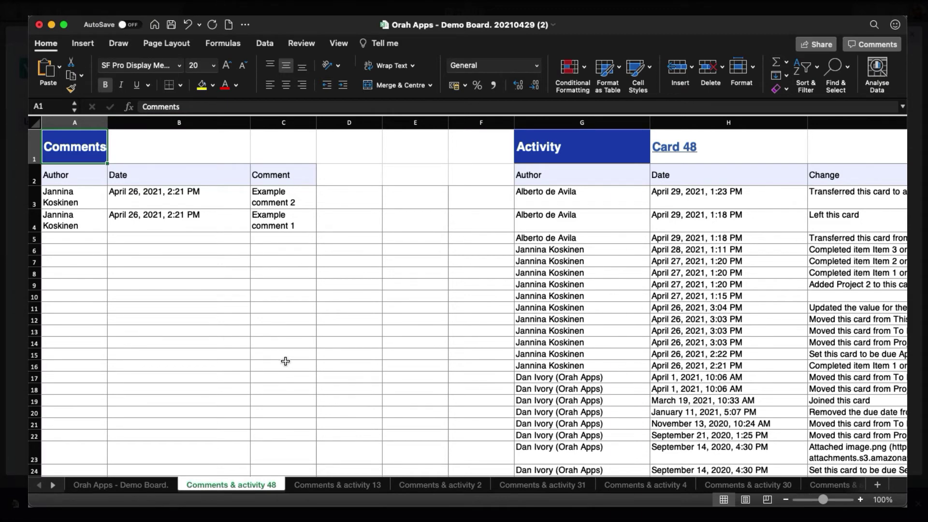
pyautogui.scroll(-1, 262, 375)
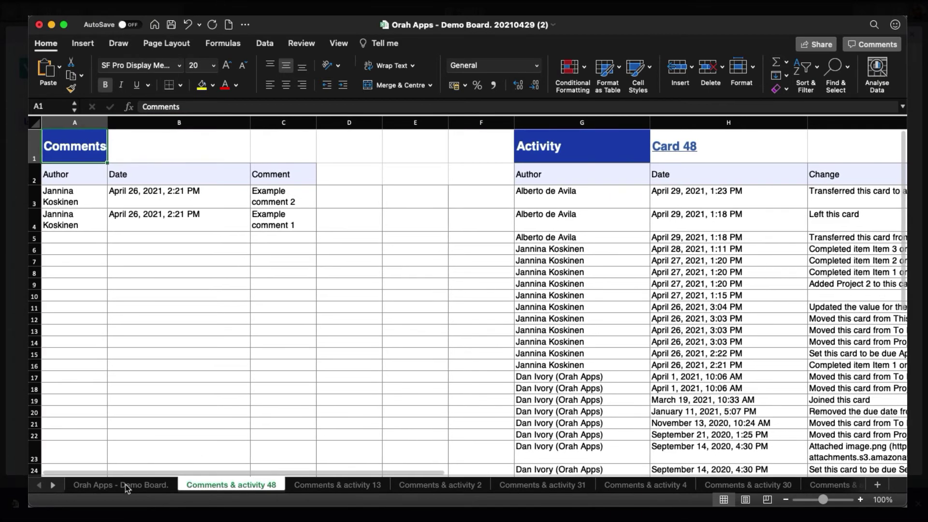
pyautogui.click(126, 486)
pyautogui.hscroll(-15, 295, 355)
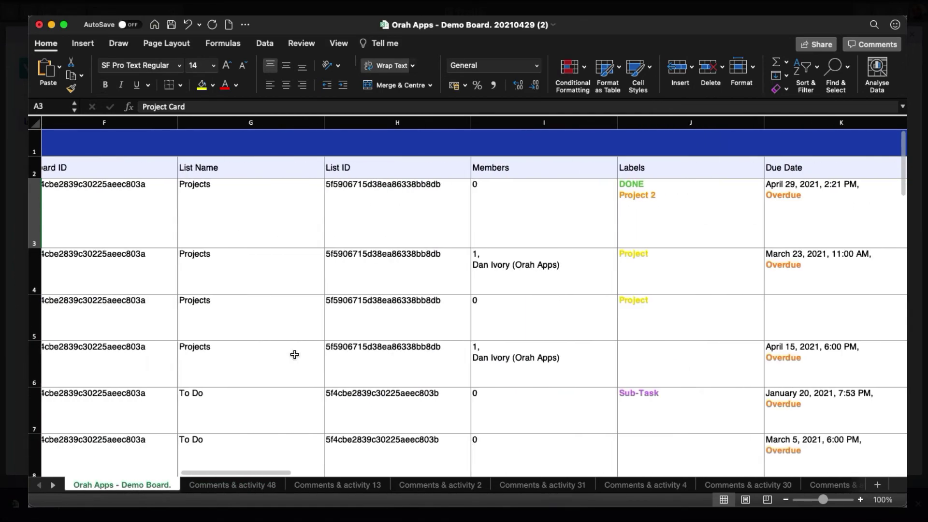
pyautogui.hscroll(-10, 294, 354)
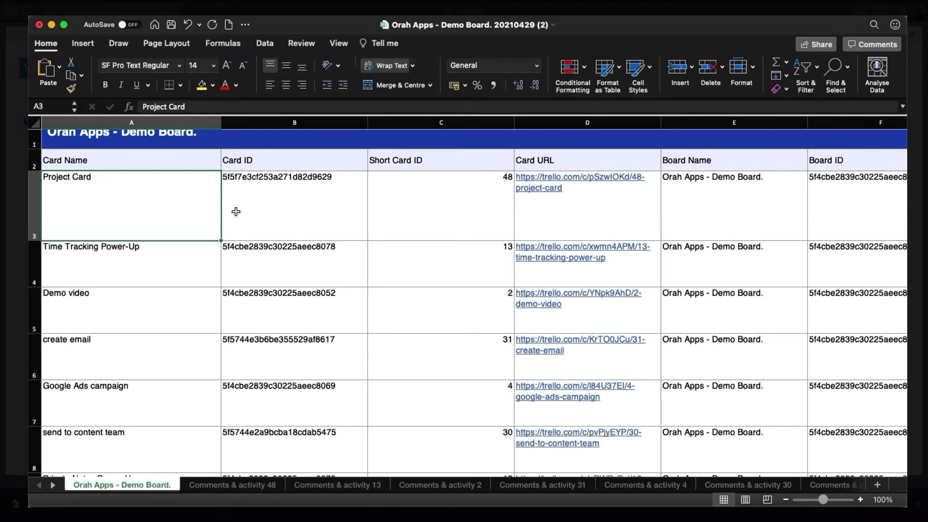
pyautogui.scroll(2, 285, 342)
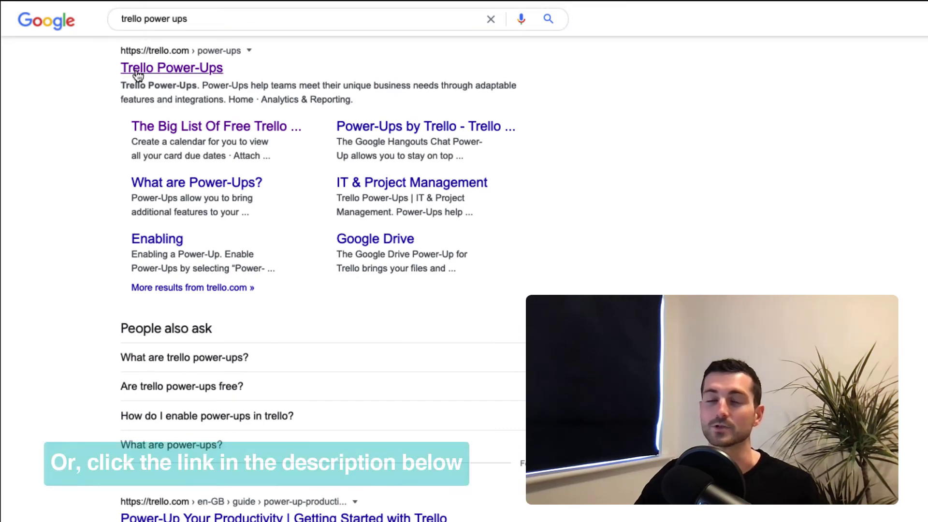
# Search the Power-Ups directory for 'board' to reach the Board Export Power-Up.
pyautogui.click(160, 70)
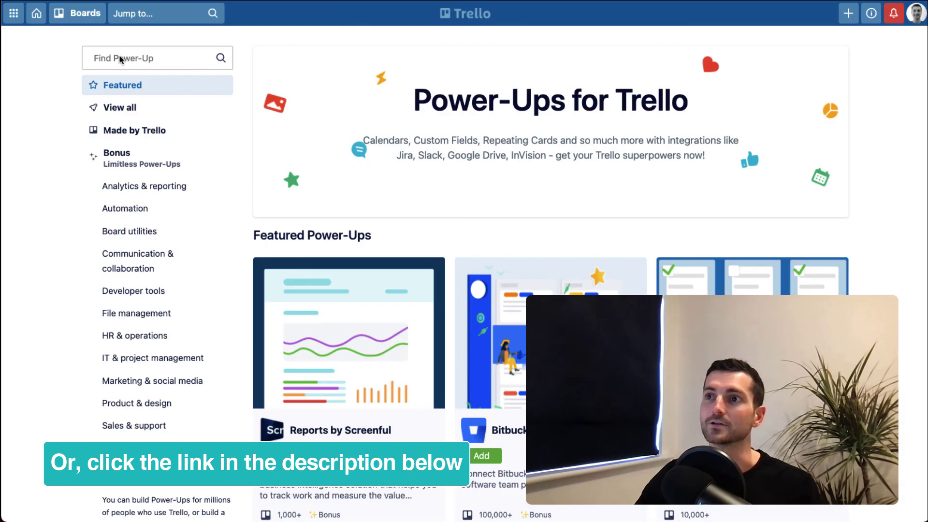
pyautogui.click(121, 57)
pyautogui.write('board')
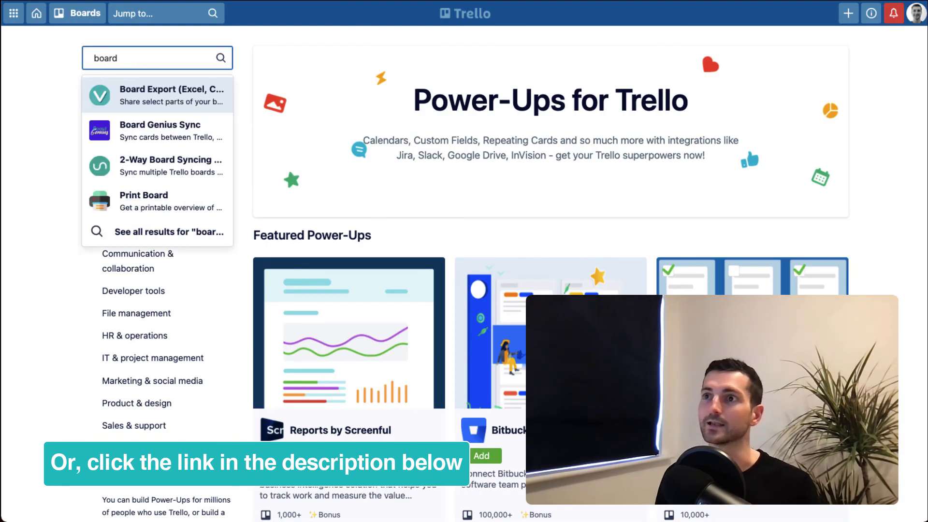
pyautogui.press('Return')
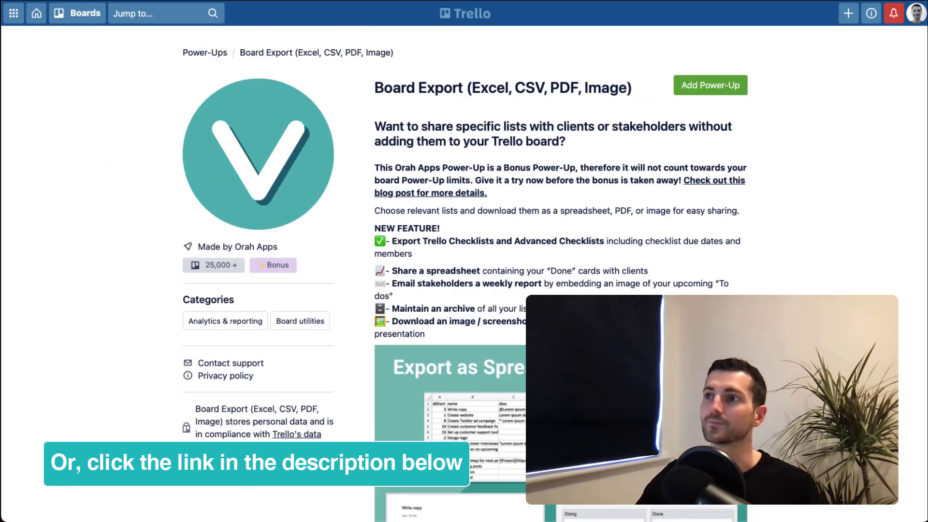